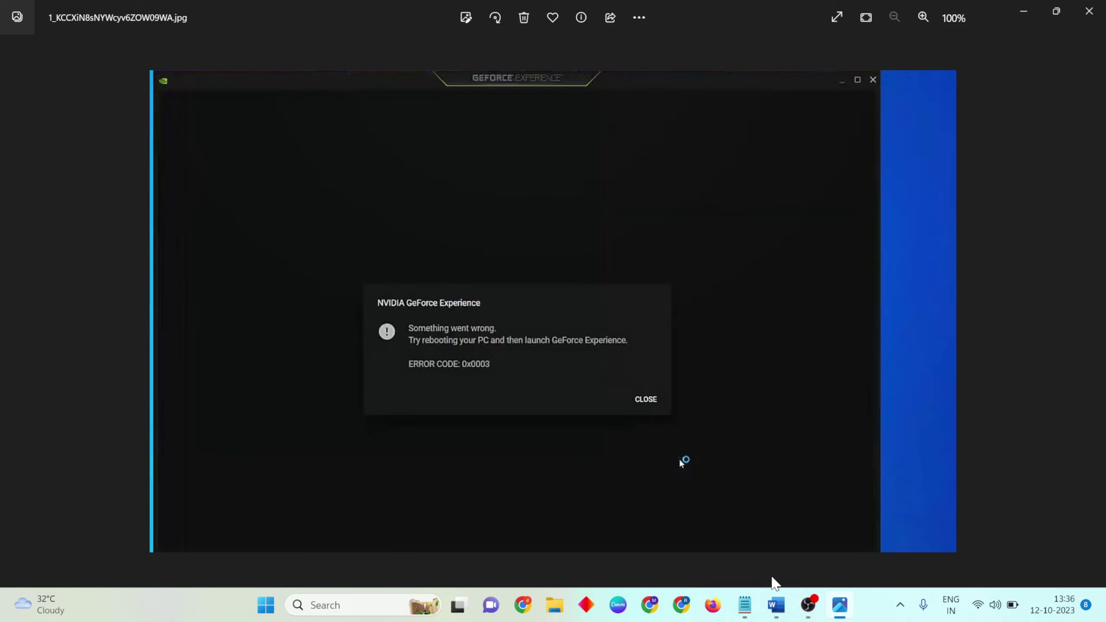
# Bring the Word notes 'NVIDIA Geforce Experience Error Code 0x0003' to the front.
pyautogui.click(776, 605)
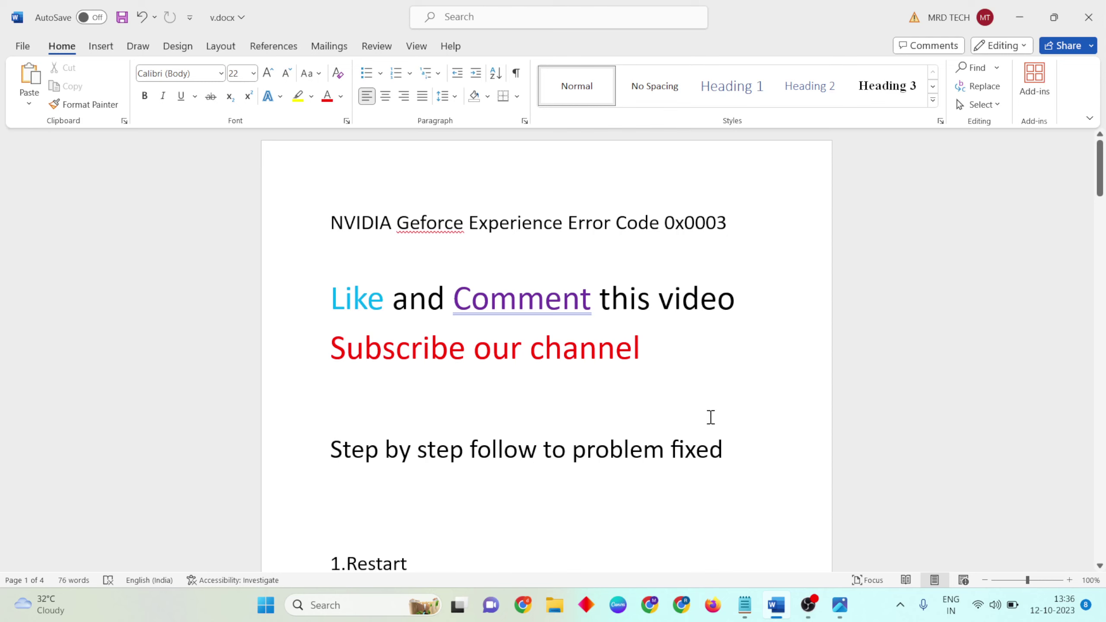
pyautogui.scroll(-2, 570, 449)
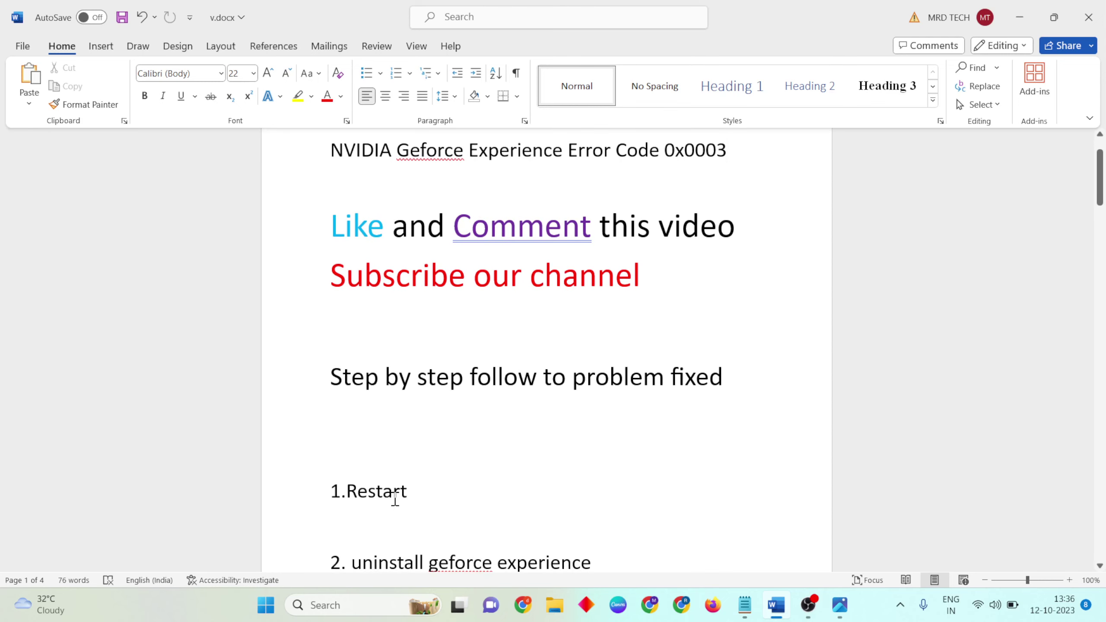
pyautogui.click(266, 604)
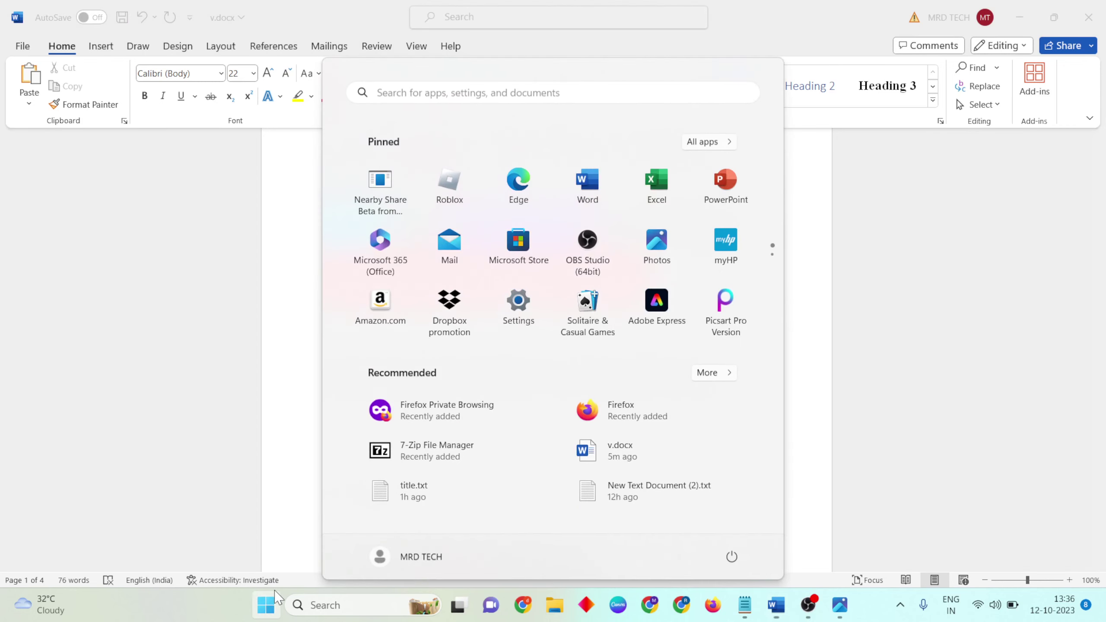
pyautogui.click(732, 556)
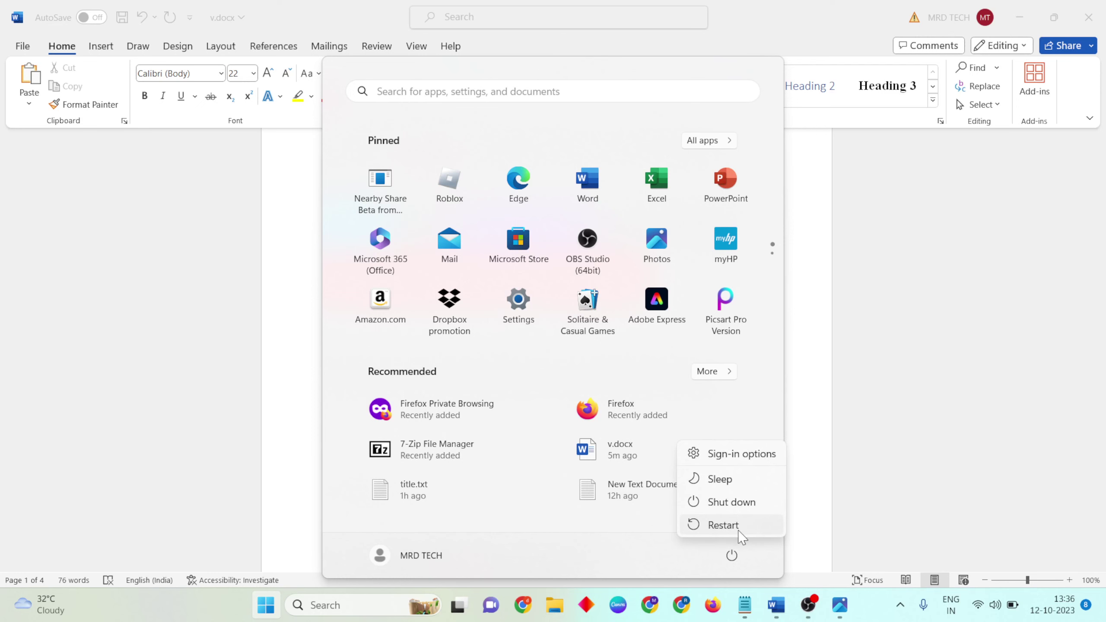
pyautogui.click(811, 476)
pyautogui.scroll(-1, 812, 476)
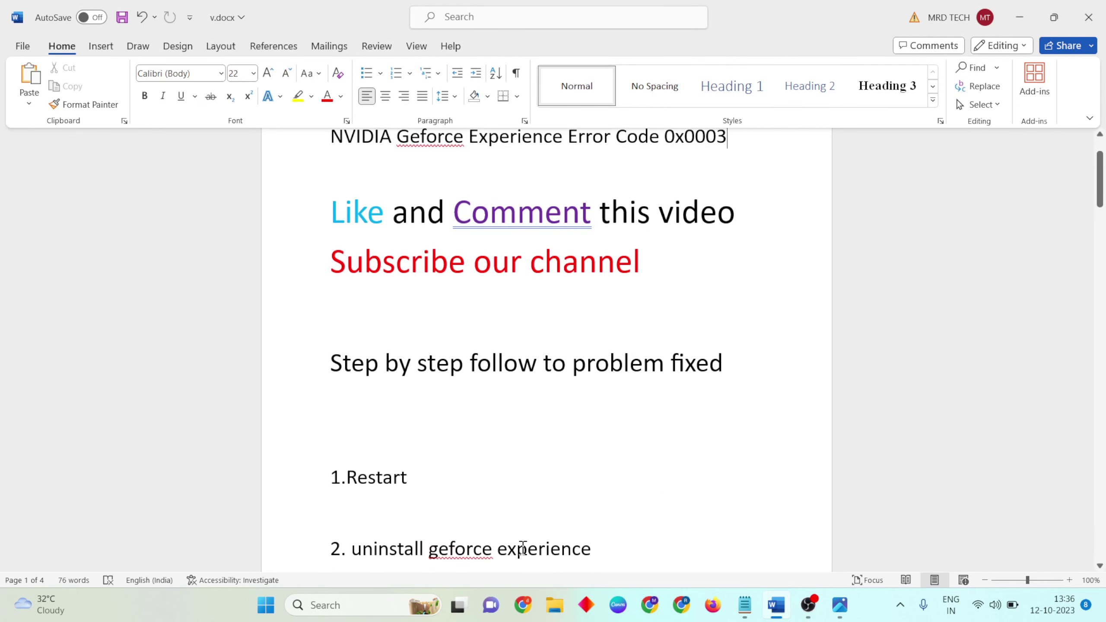
# Open Programs and Features from Control Panel and select NVIDIA GeForce Experience 3.27.0.112.
pyautogui.click(338, 604)
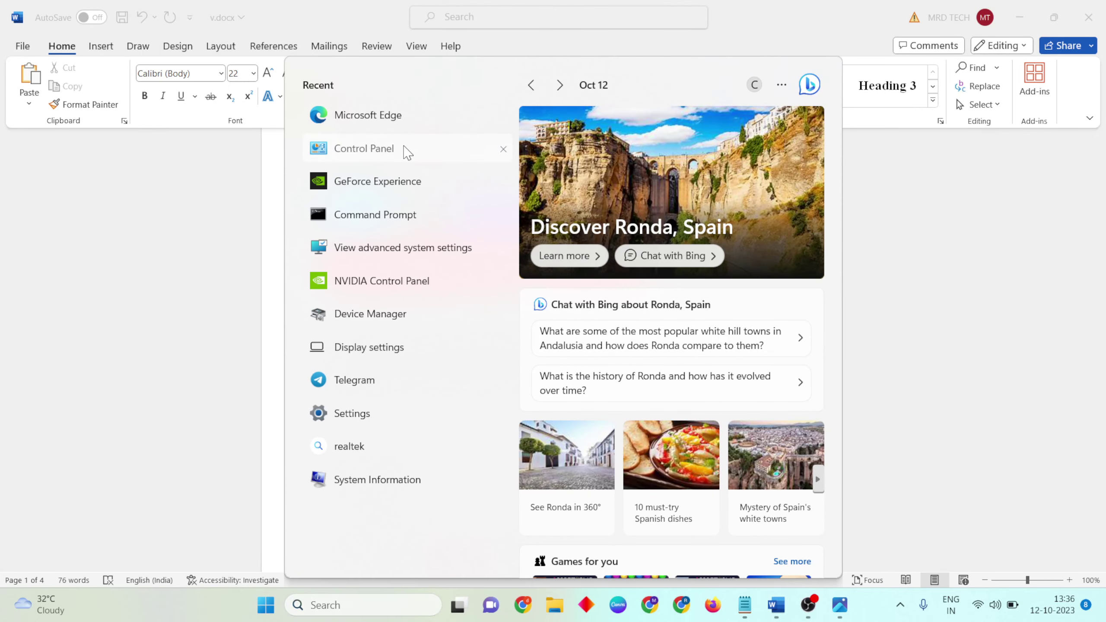
pyautogui.click(364, 148)
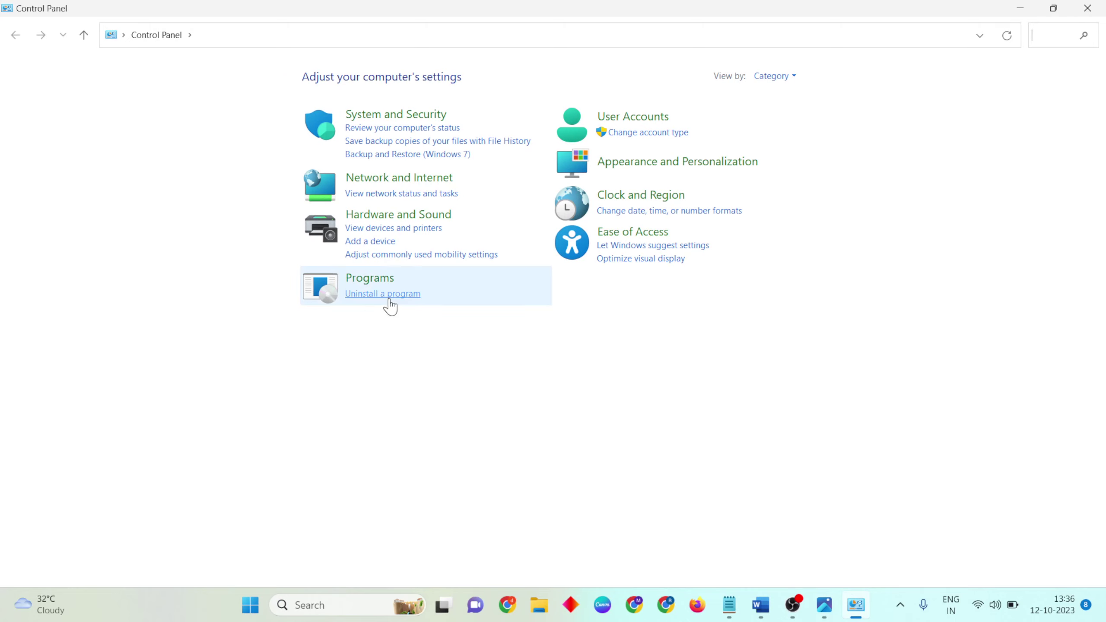
pyautogui.click(394, 296)
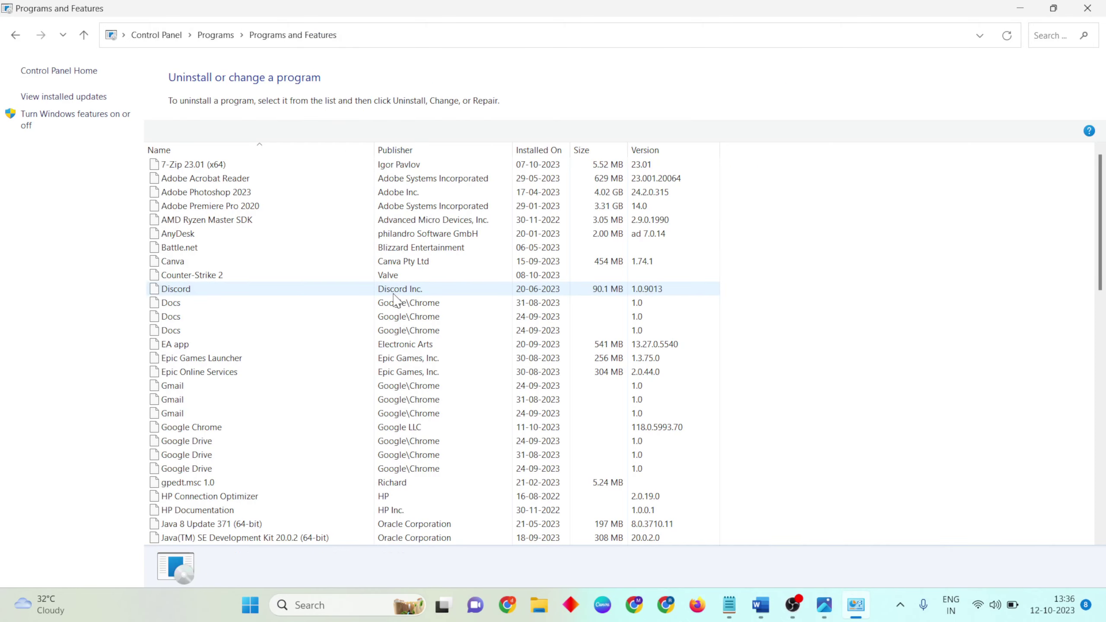
pyautogui.scroll(-7, 281, 393)
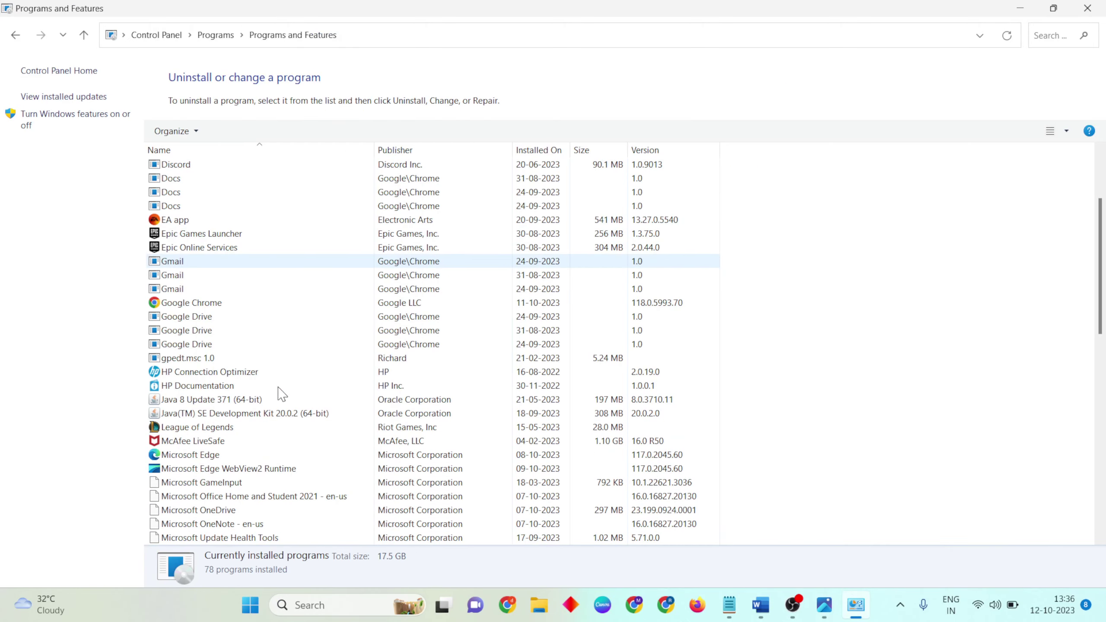
pyautogui.scroll(-3, 281, 393)
pyautogui.scroll(-1, 281, 394)
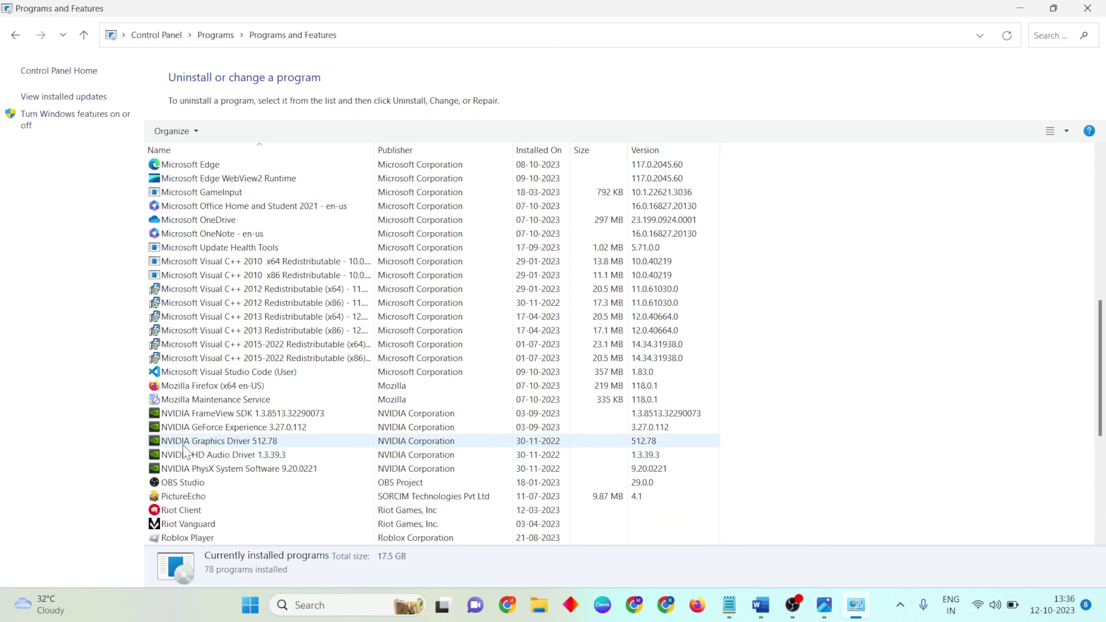
pyautogui.click(200, 442)
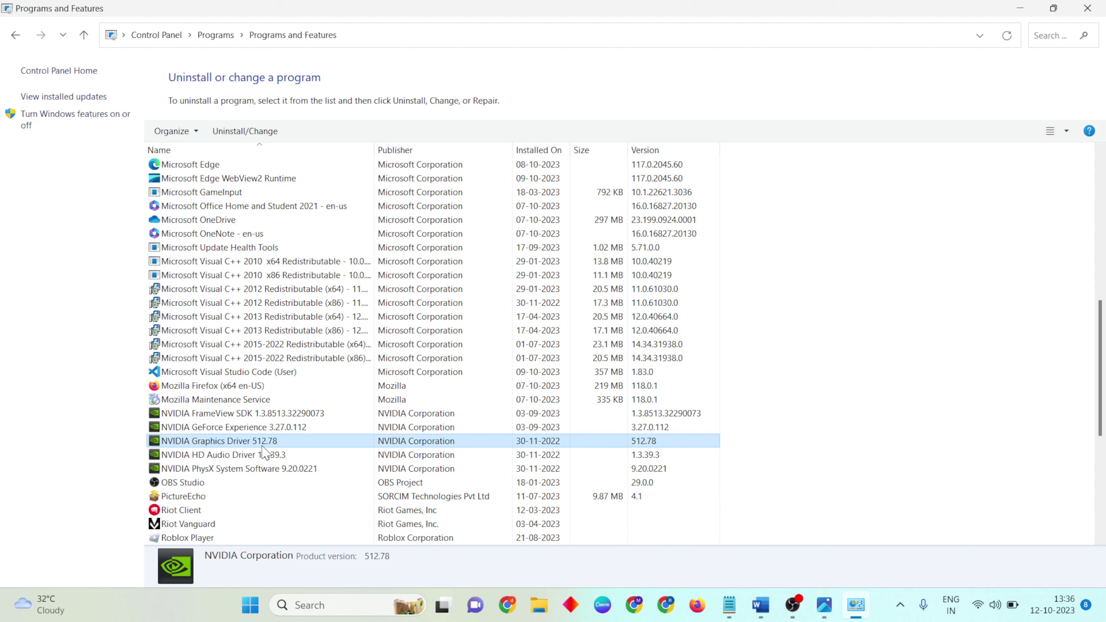
pyautogui.click(212, 428)
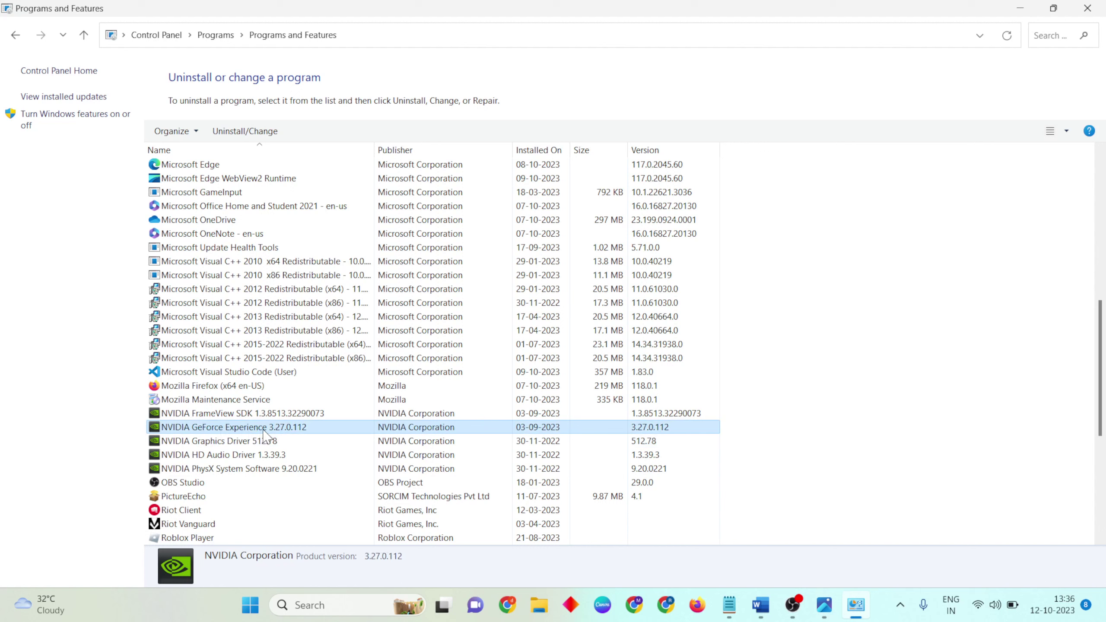
pyautogui.rightClick(303, 430)
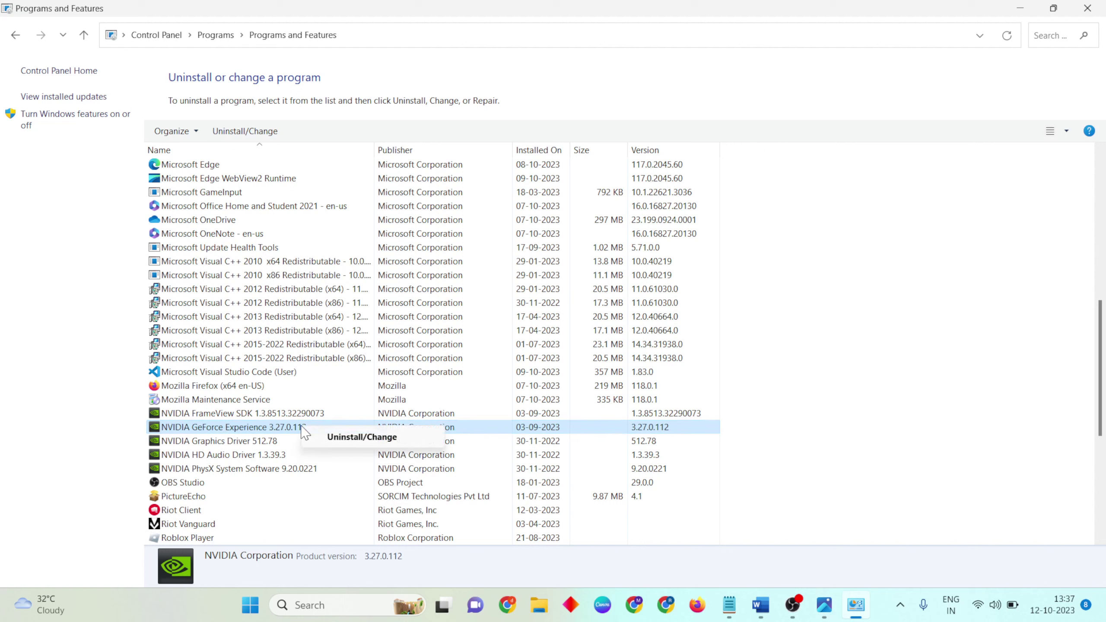
pyautogui.click(361, 438)
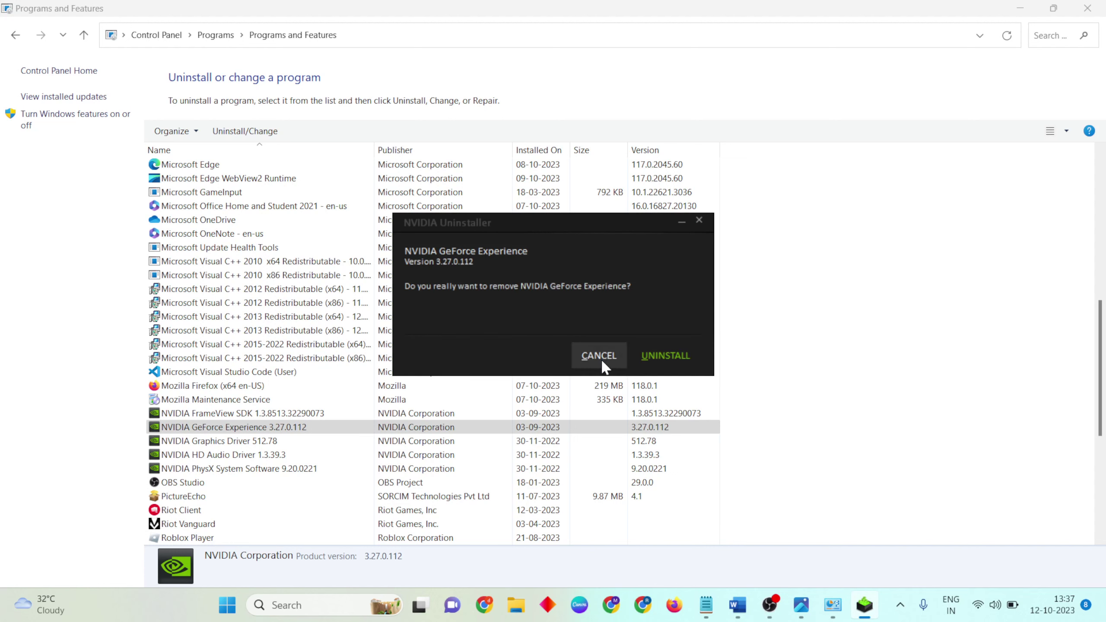
pyautogui.click(598, 355)
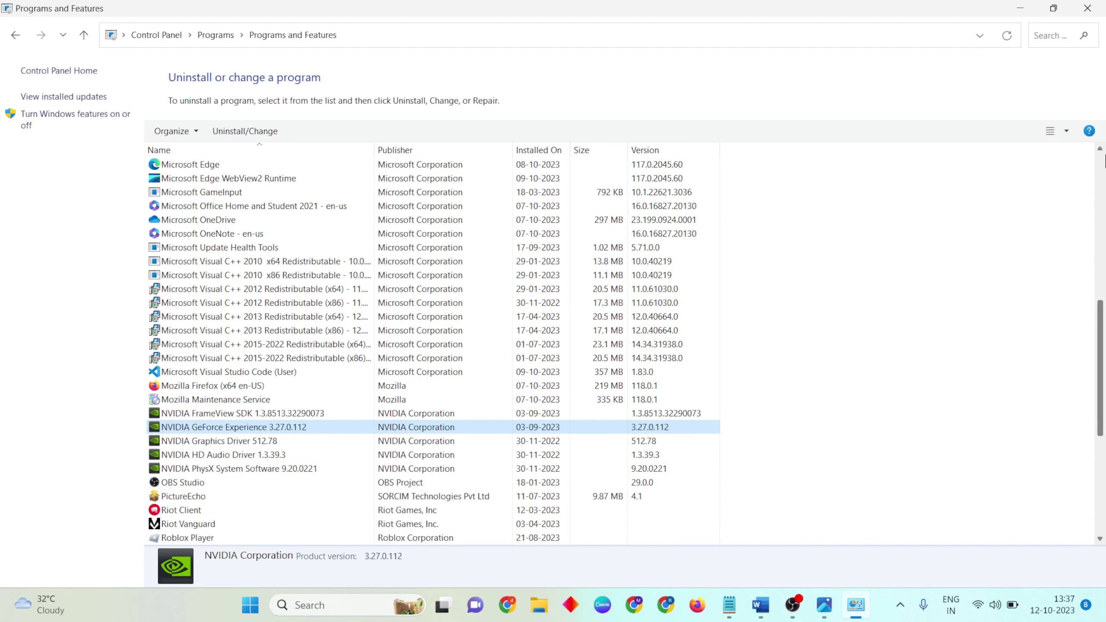
# Close Programs and Features, then minimize the Word notes and the Photos error screenshot.
pyautogui.click(1087, 8)
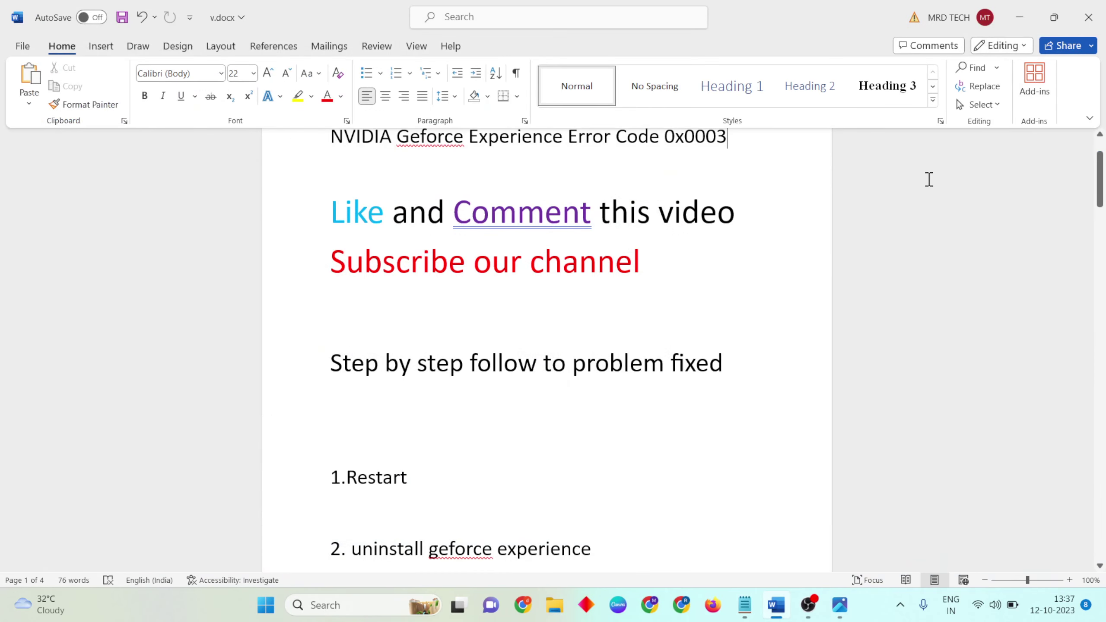
pyautogui.scroll(-2, 691, 424)
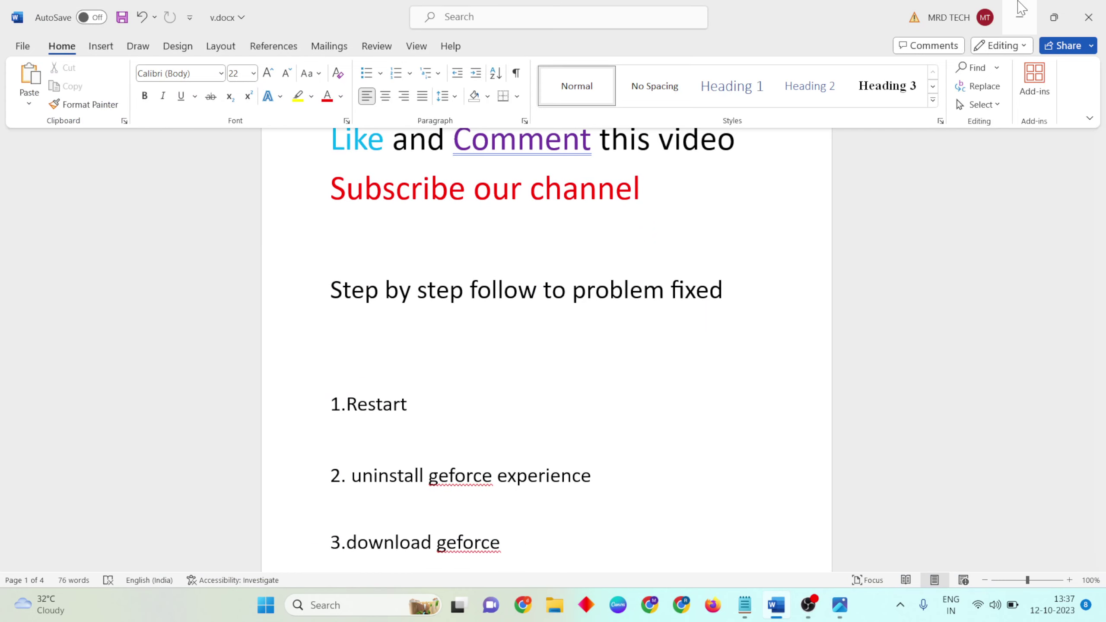
pyautogui.click(1020, 17)
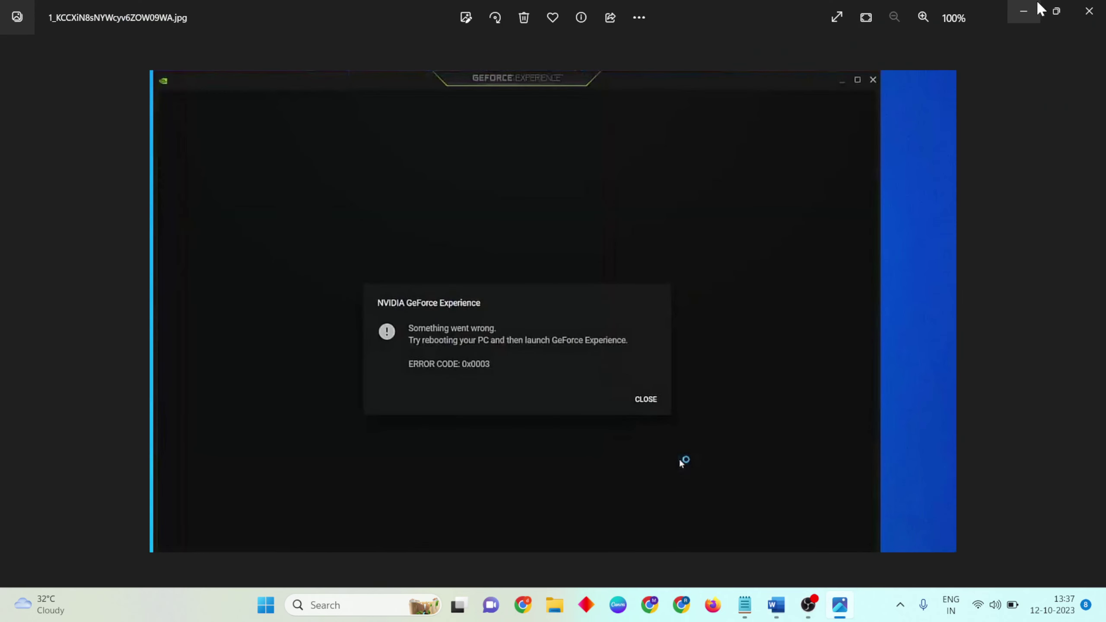
pyautogui.click(1023, 11)
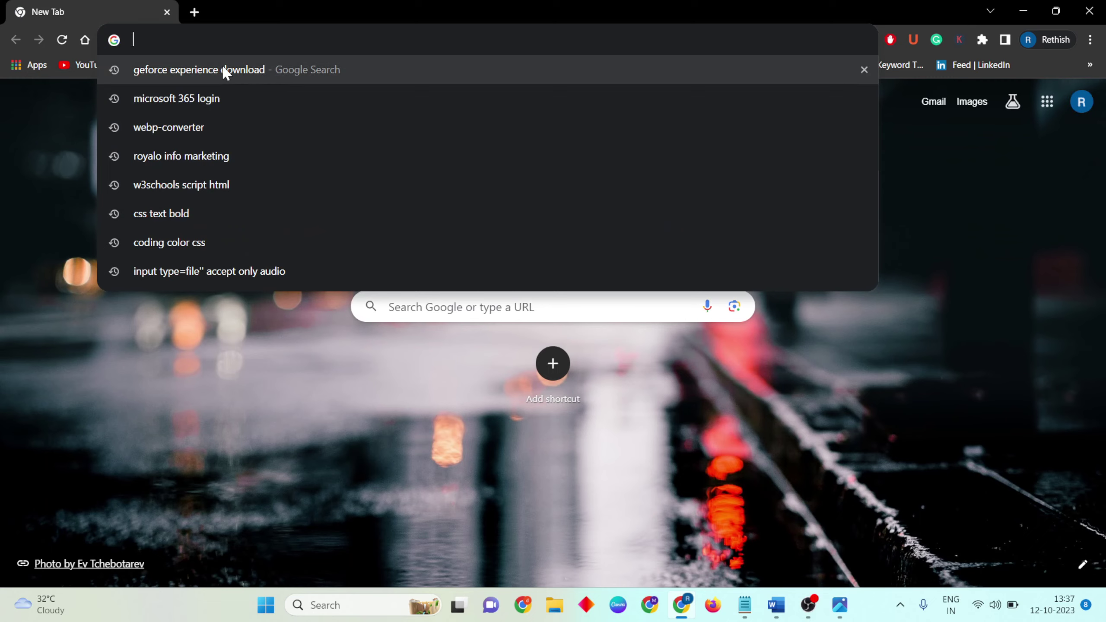
# Open NVIDIA's GeForce Experience page from the 'geforce experience download' search, request the installer, cancel saving.
pyautogui.click(260, 71)
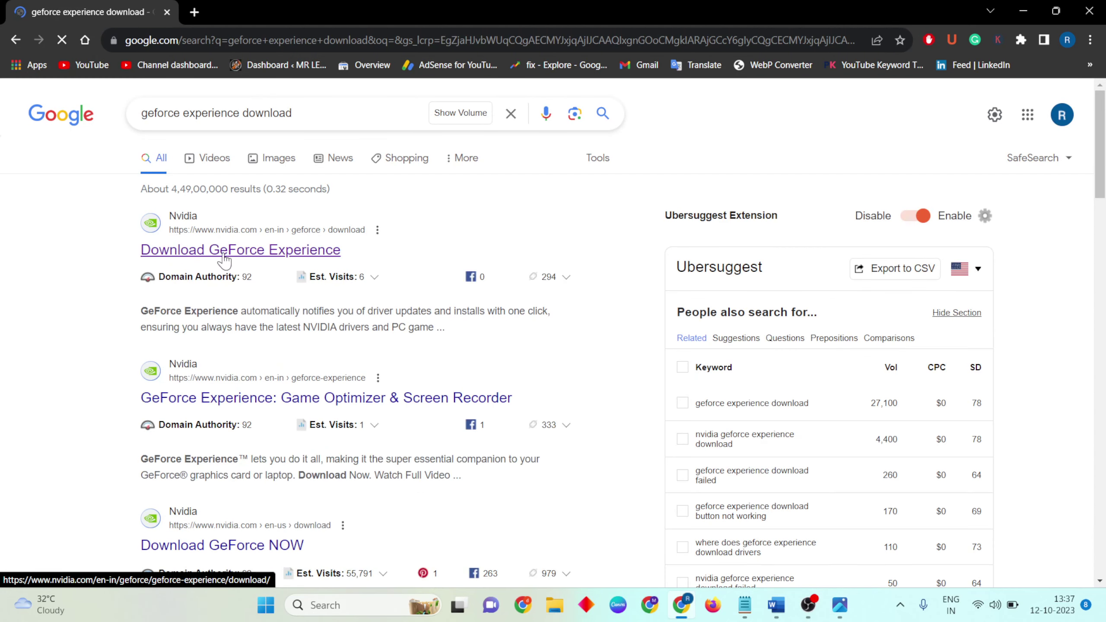
pyautogui.click(240, 250)
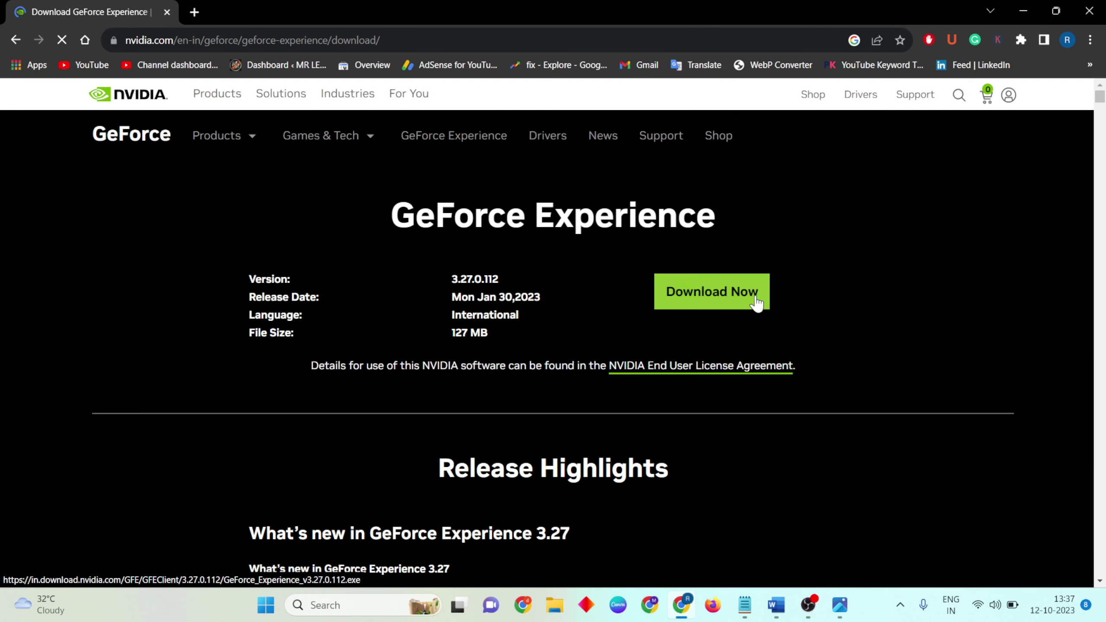
pyautogui.click(710, 299)
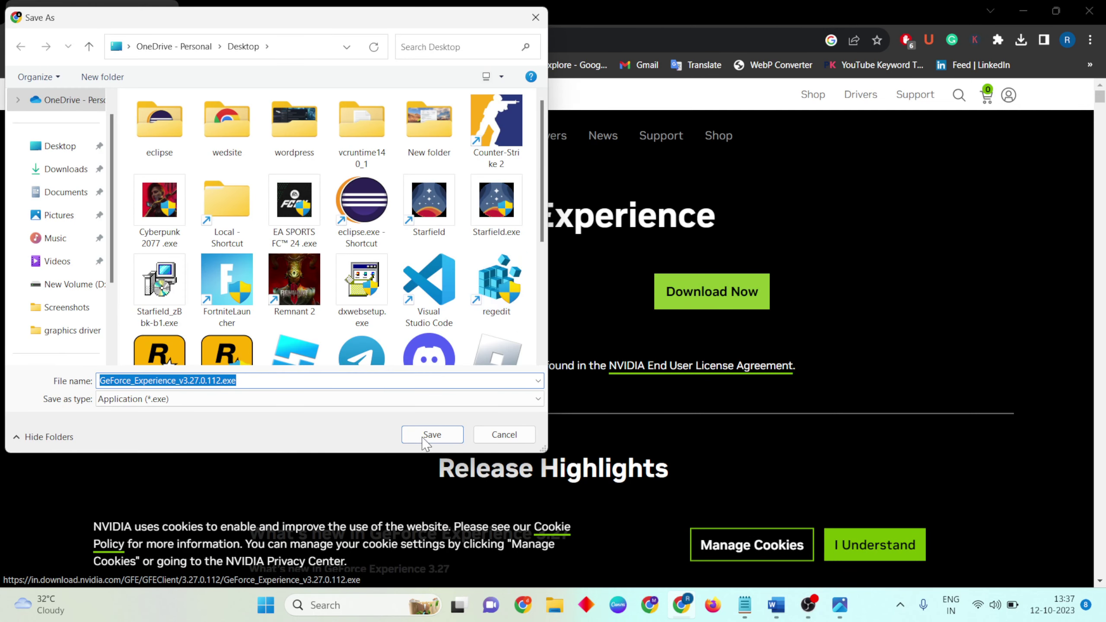
pyautogui.click(504, 435)
# Close Chrome, view the Start menu power options, then dismiss the menu without restarting.
pyautogui.click(1088, 10)
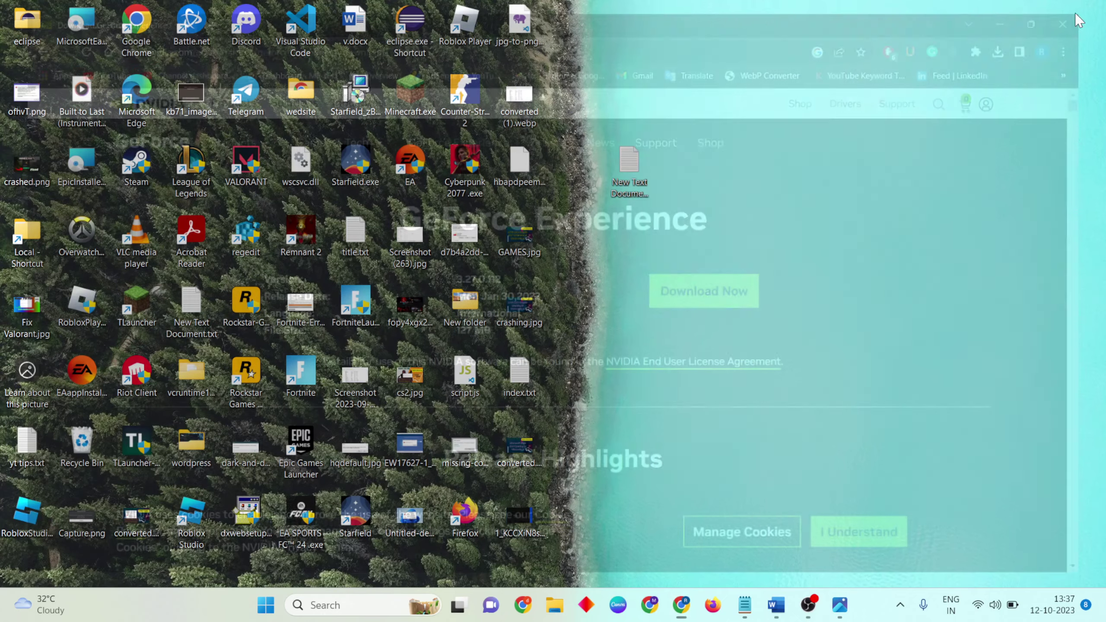
pyautogui.click(265, 605)
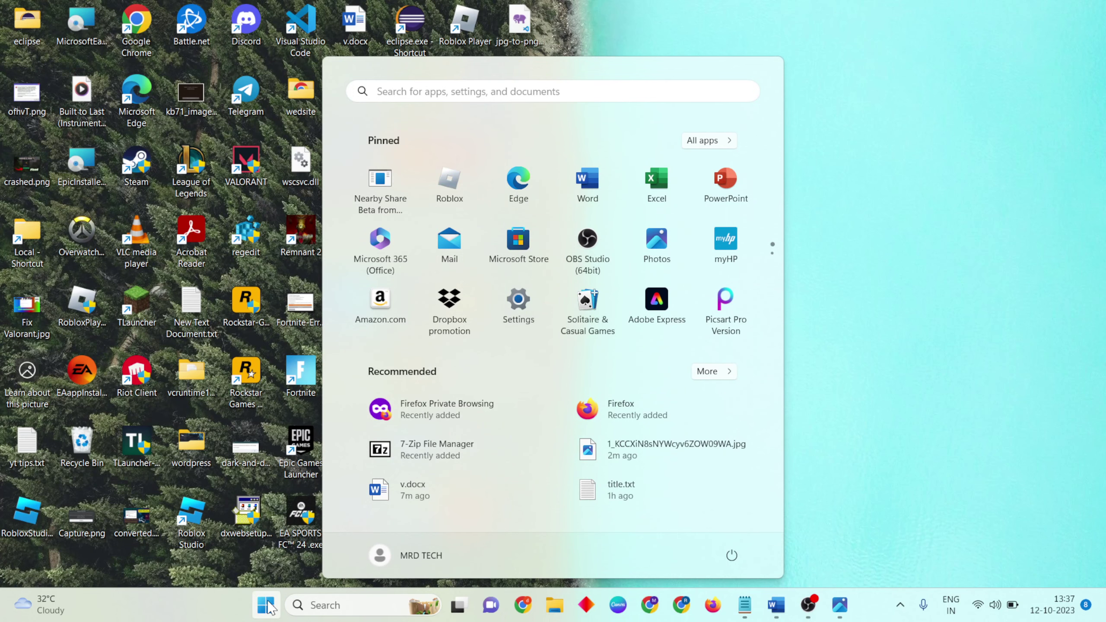
pyautogui.click(731, 554)
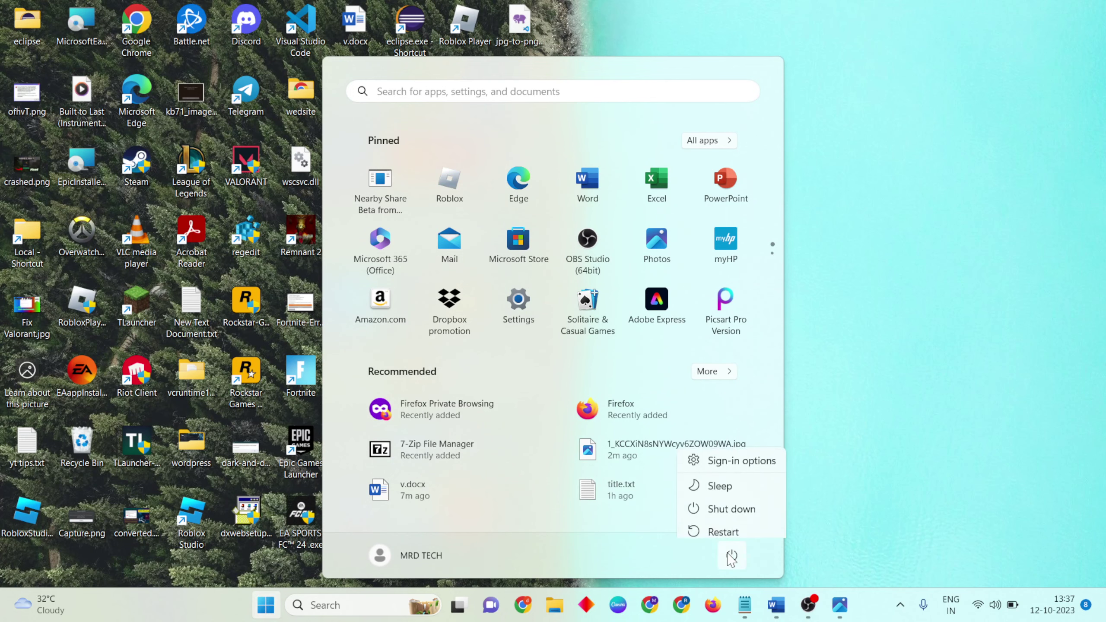
pyautogui.click(871, 482)
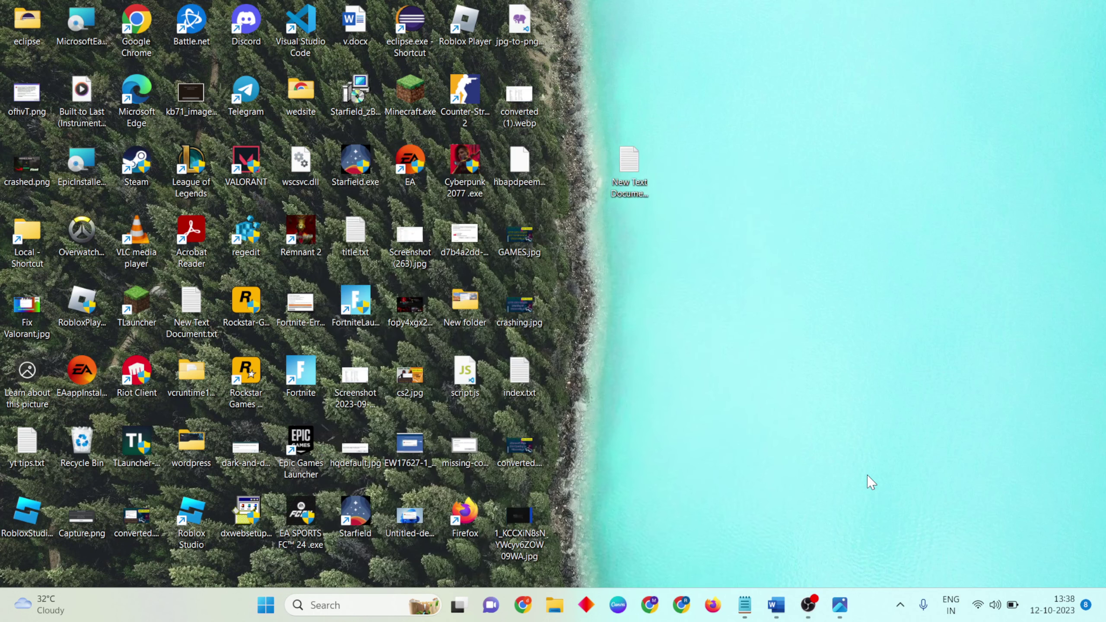